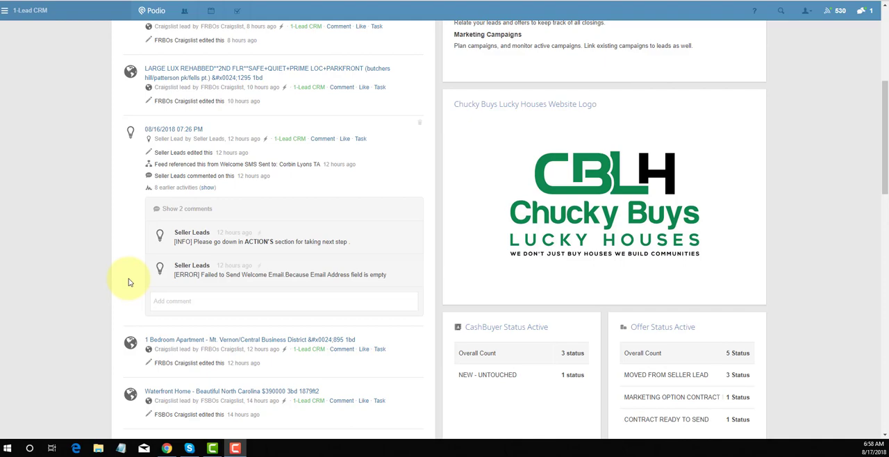
Open the "Updated bungalow in scenic, desireable area of Howard County" lead in the FSBOs Craigslist app, and open its linked Craigslist listing
scroll(128, 281, up, 5)
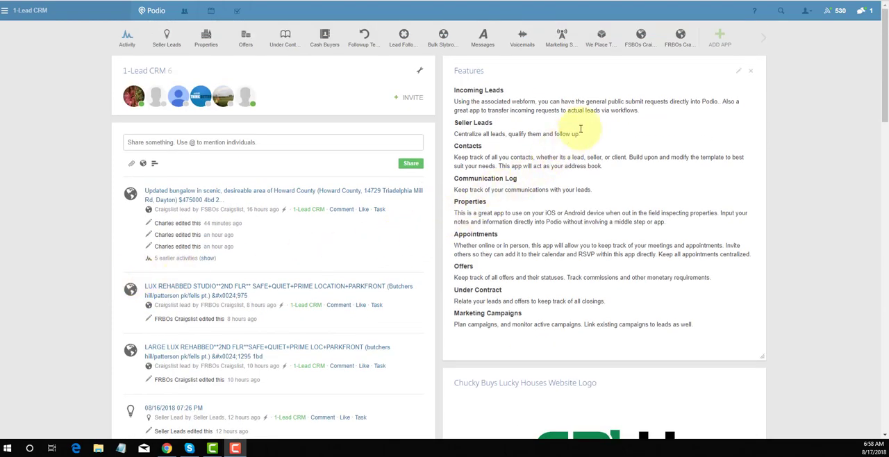
click(637, 45)
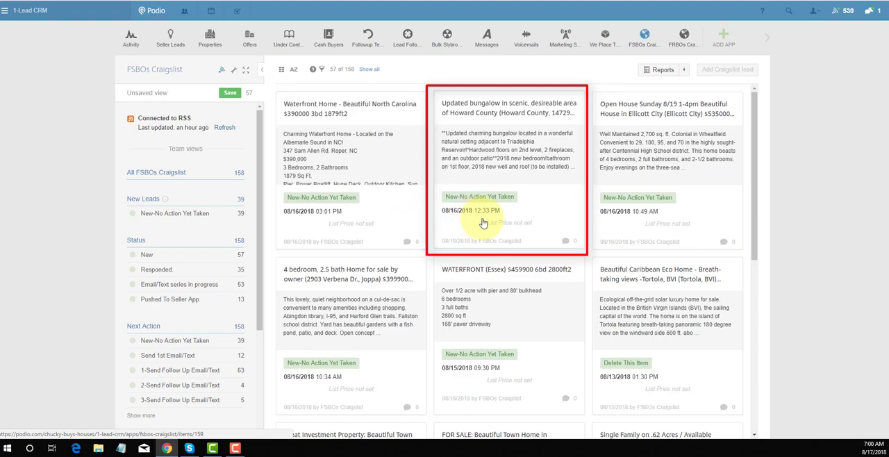
click(494, 155)
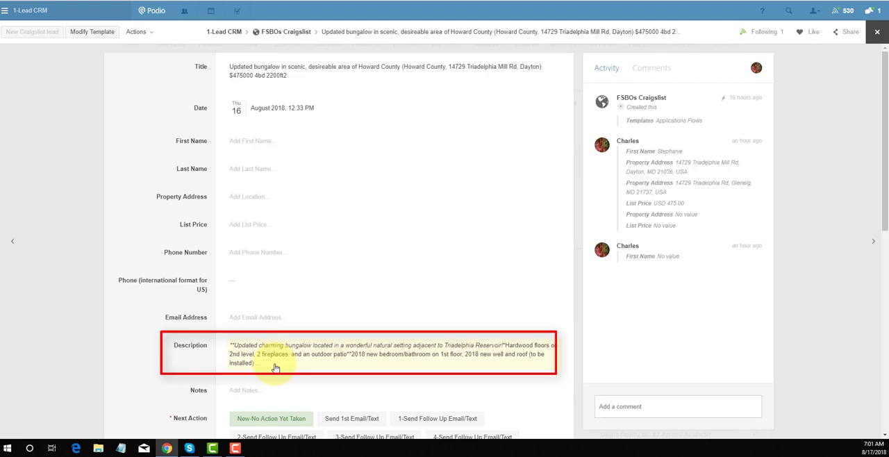
scroll(276, 372, down, 3)
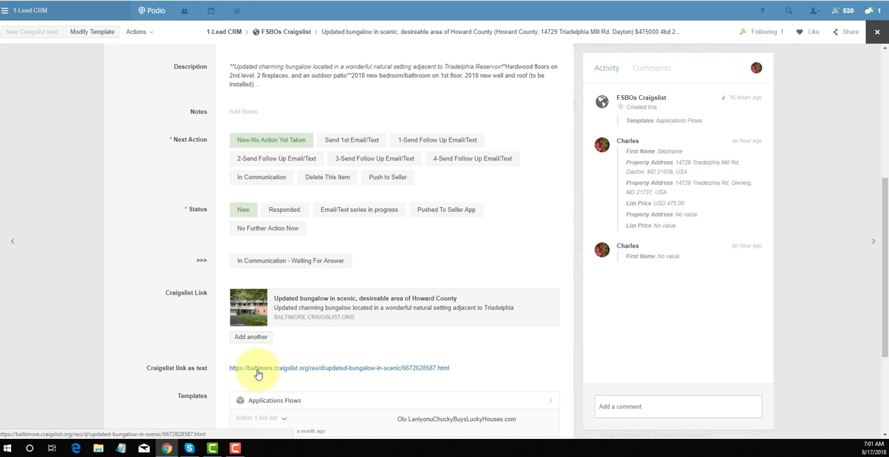
click(311, 306)
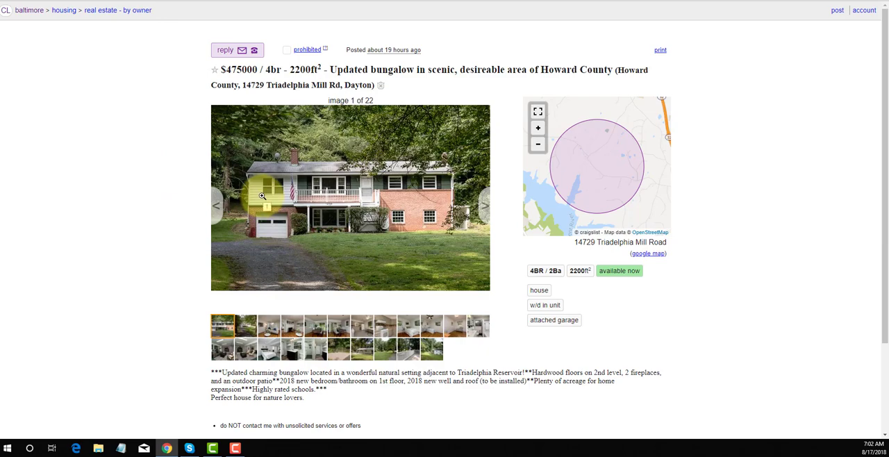
Look through the exterior and interior photos of the bungalow in the Craigslist listing
click(257, 325)
click(268, 325)
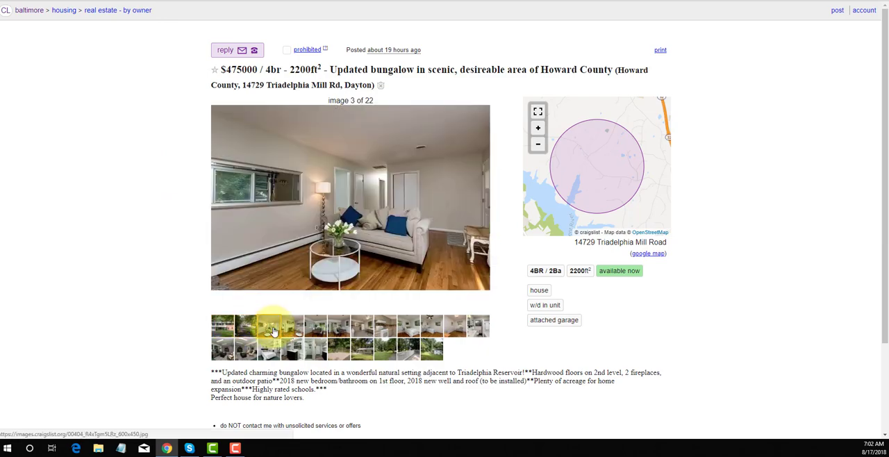
click(316, 332)
click(339, 329)
click(361, 327)
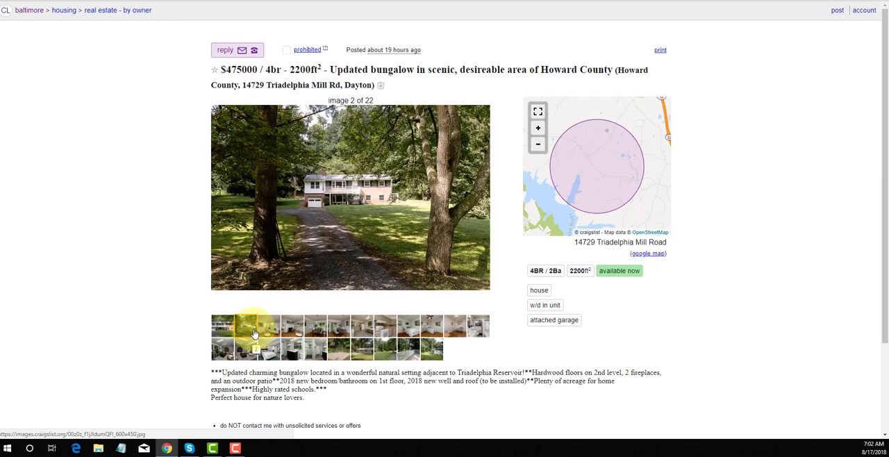
Copy the contact's first name from the listing's reply details into the First Name field of the Podio lead
click(231, 53)
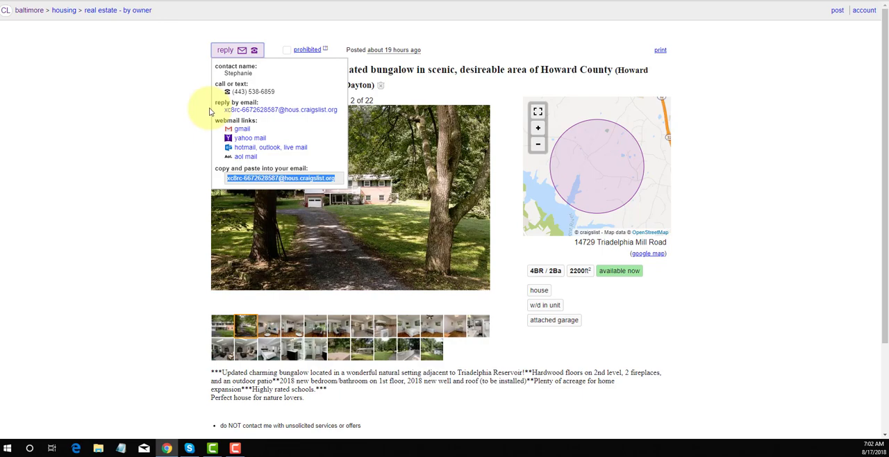
click(223, 0)
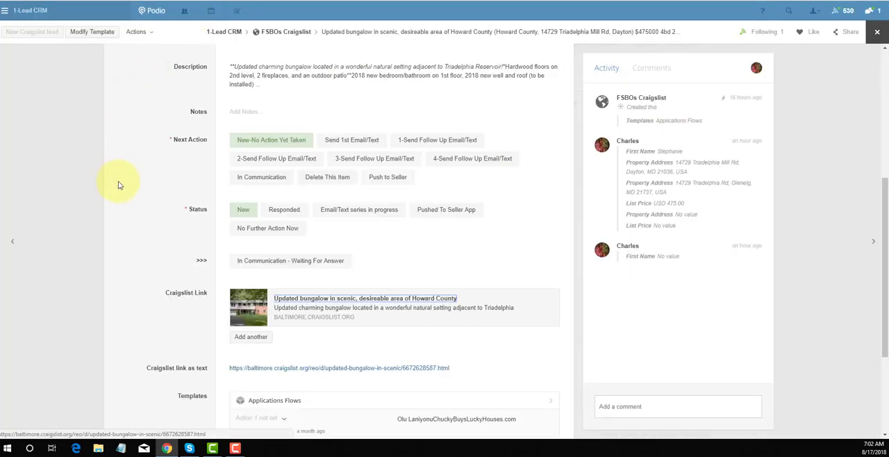
scroll(118, 181, up, 5)
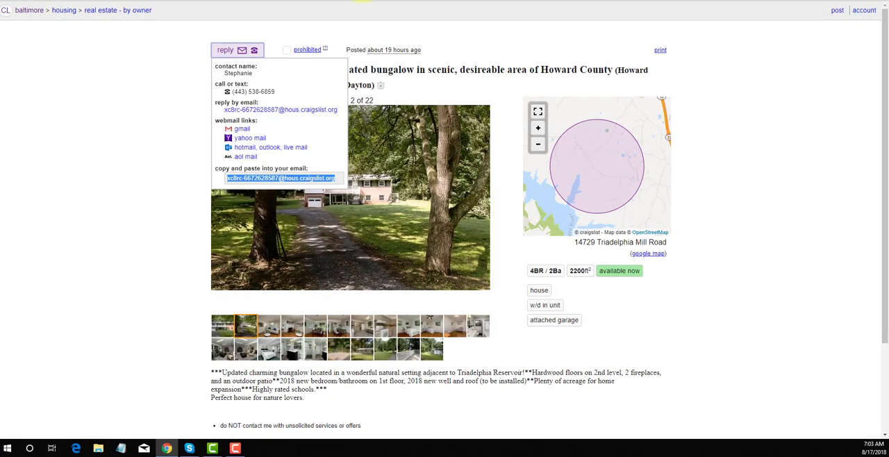
double_click(249, 73)
key(ctrl+c)
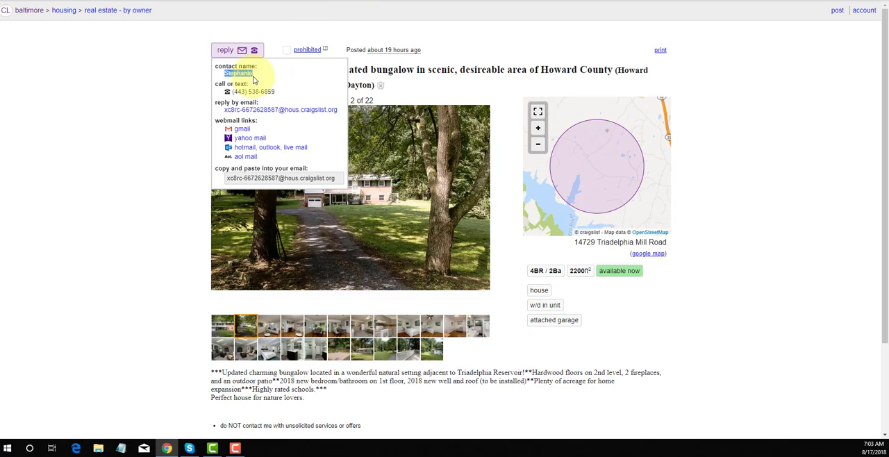
key(ctrl+Tab)
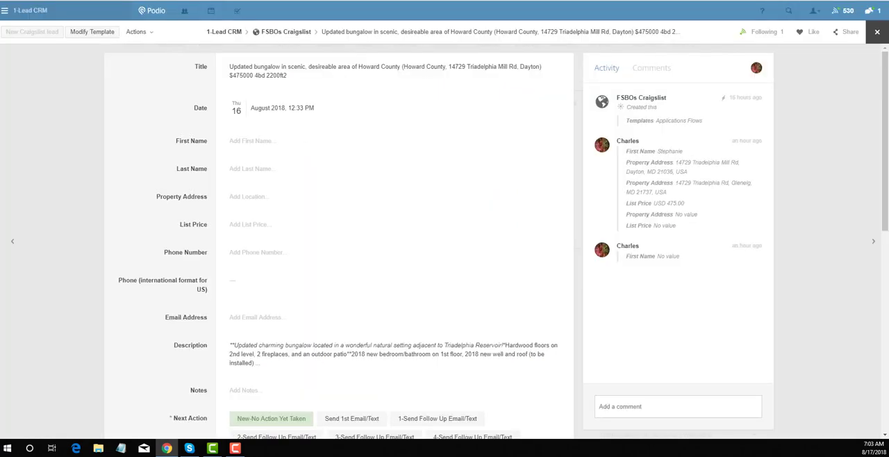
click(248, 143)
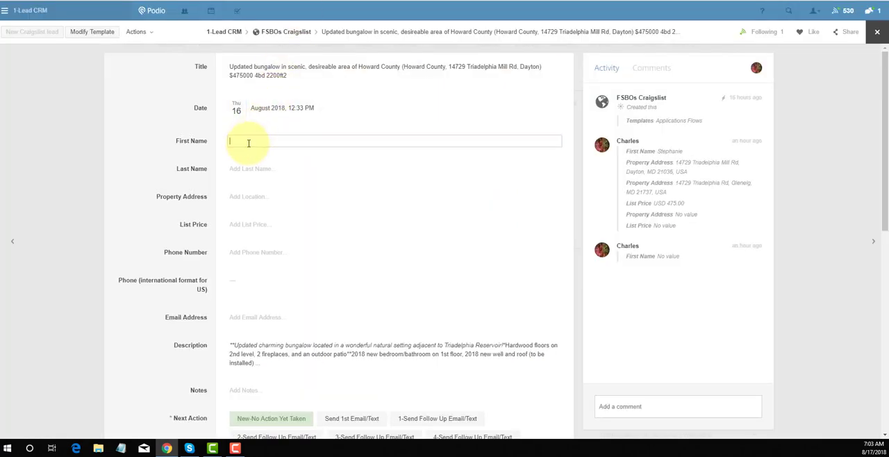
key(ctrl+v)
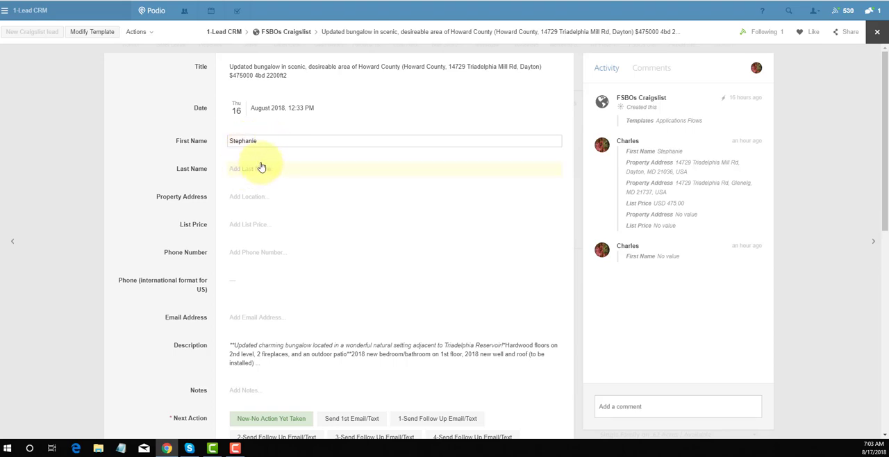
Copy the street address under the listing's map into the lead's Property Address, and accept the matching full address suggestion
click(240, 197)
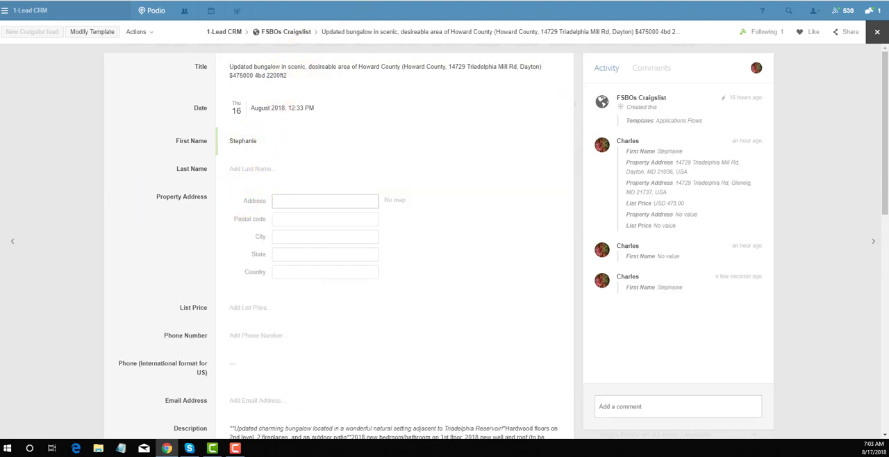
key(ctrl+Tab)
click(421, 90)
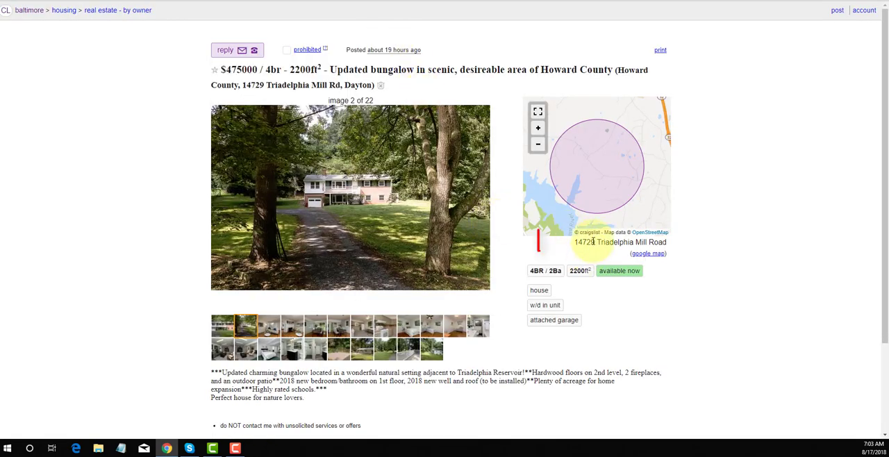
triple_click(592, 241)
key(ctrl+c)
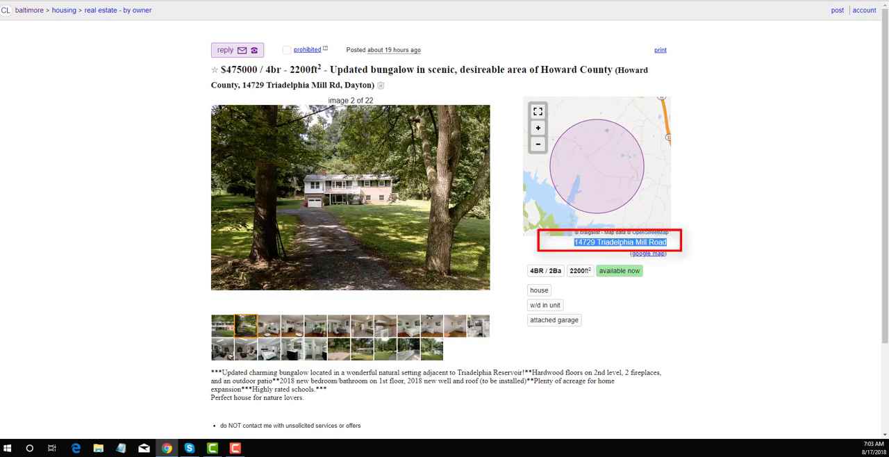
click(298, 0)
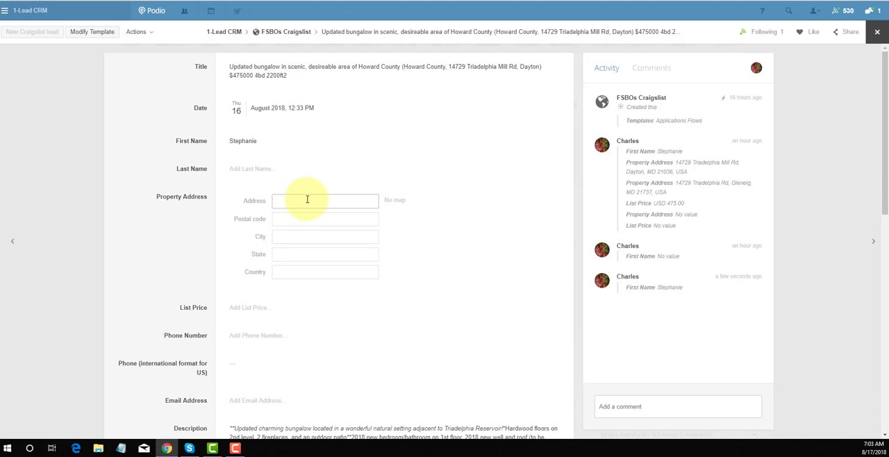
key(ctrl+v)
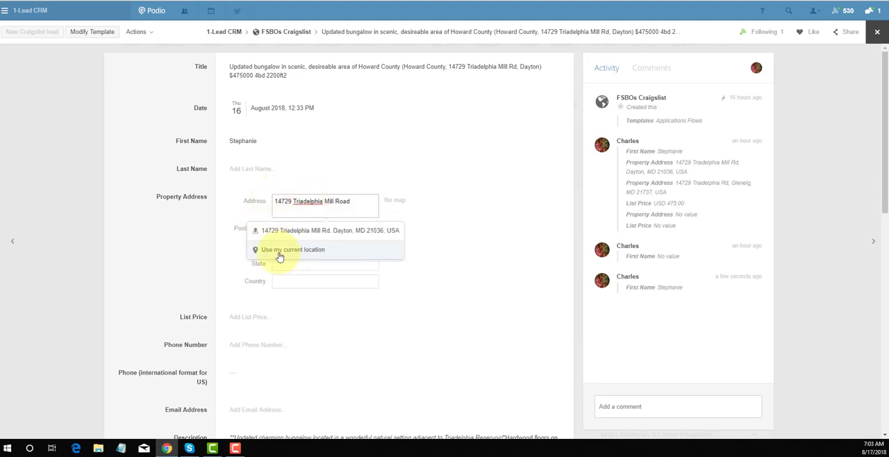
click(304, 231)
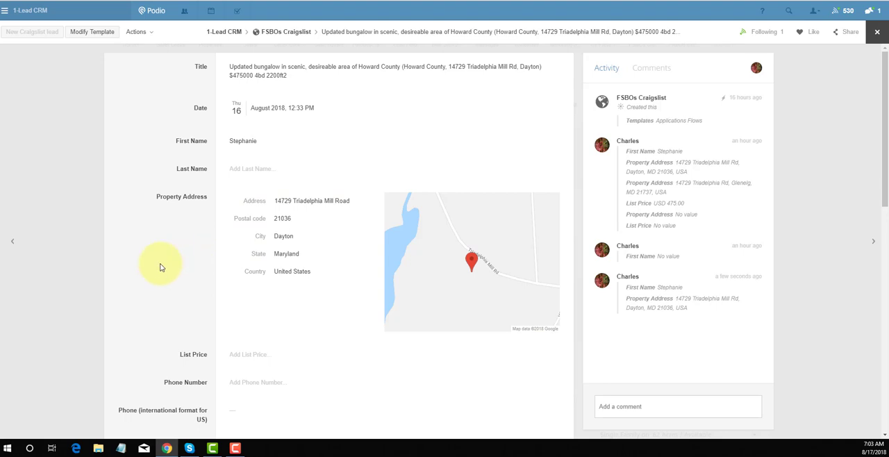
Check the asking price in the Craigslist listing and set the lead's List Price to 475000 dollars
scroll(169, 252, down, 2)
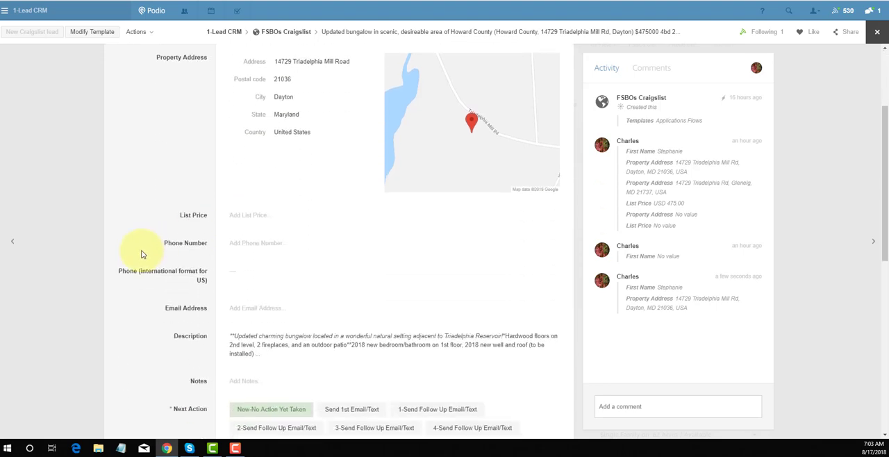
click(278, 218)
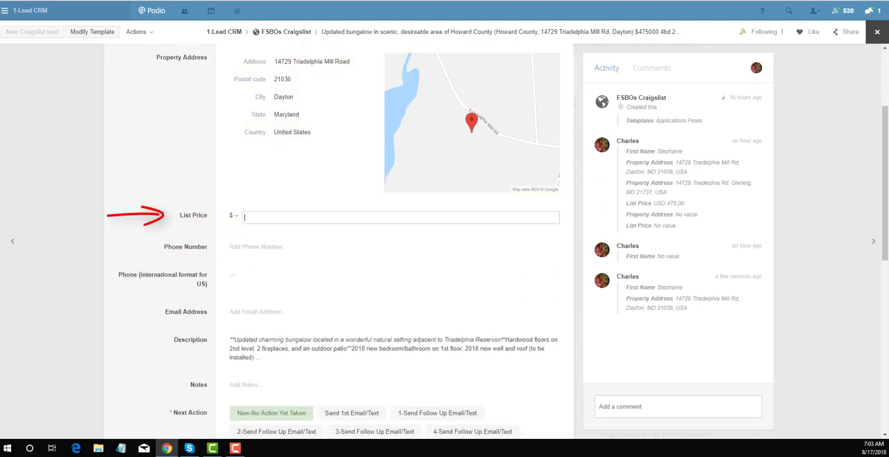
key(ctrl+Tab)
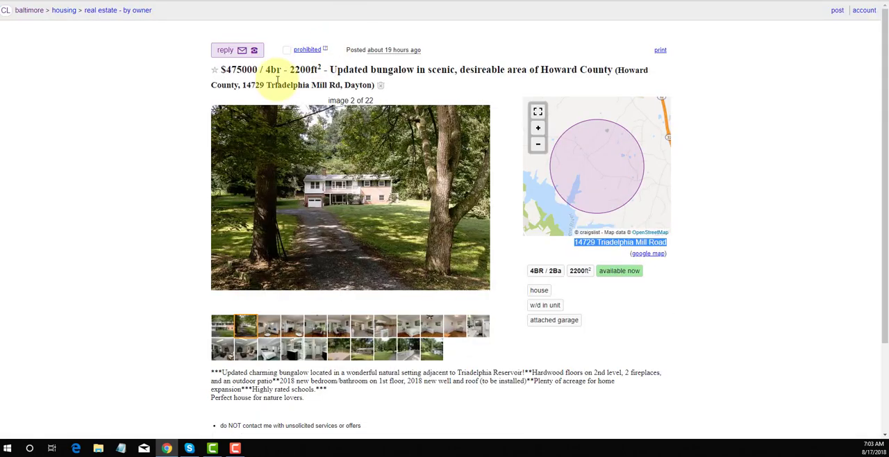
drag(231, 70, 261, 70)
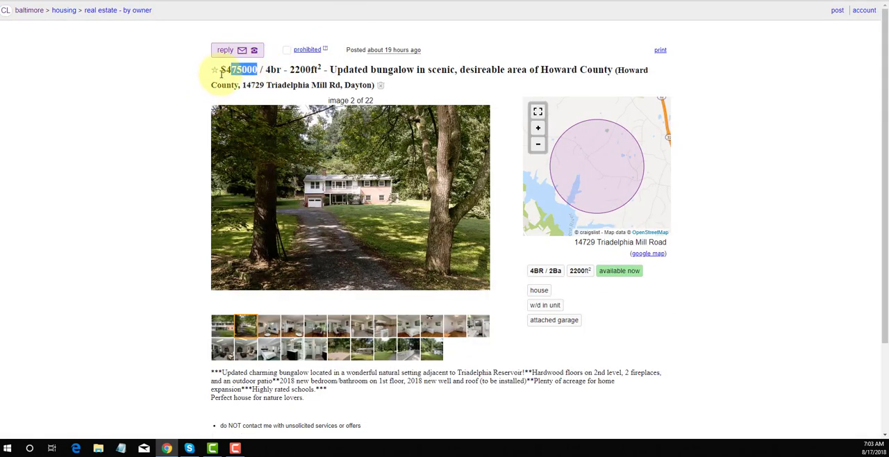
click(227, 69)
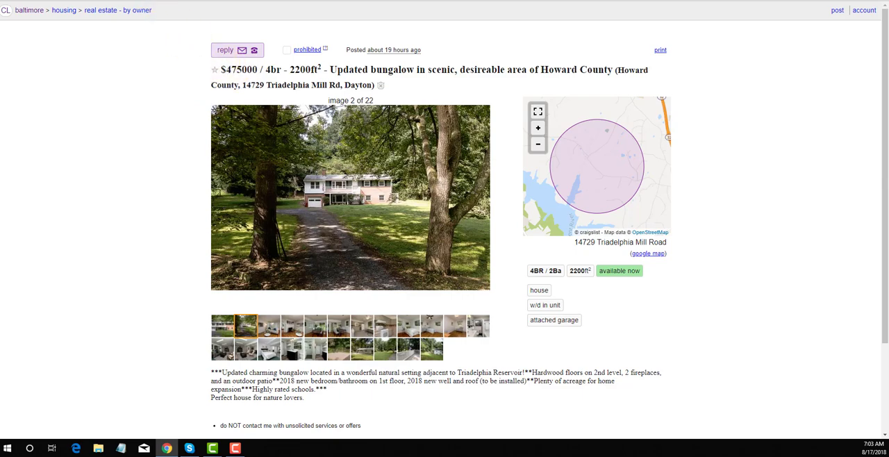
key(alt+Tab)
click(288, 221)
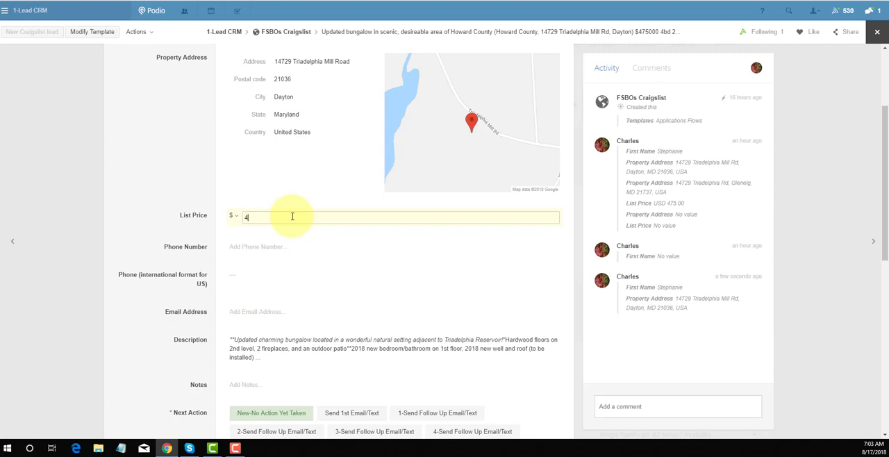
text(475,00)
text(0)
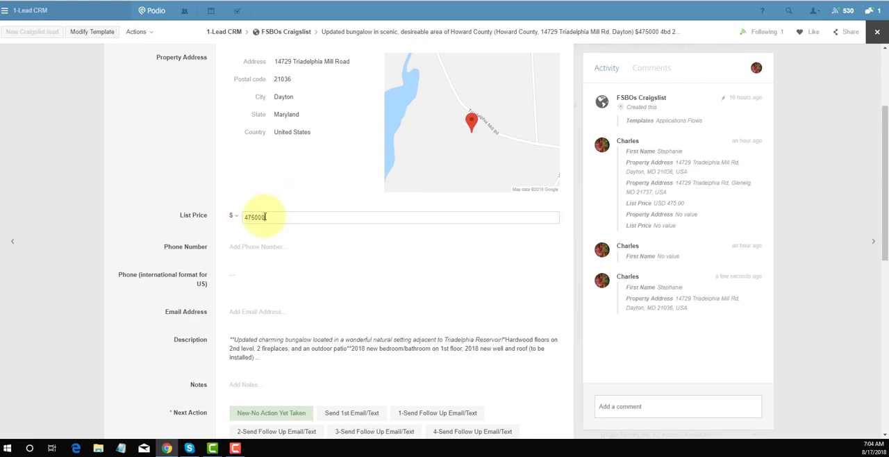
Copy the contact's phone number from the listing's reply details into the lead's Phone Number field
click(242, 255)
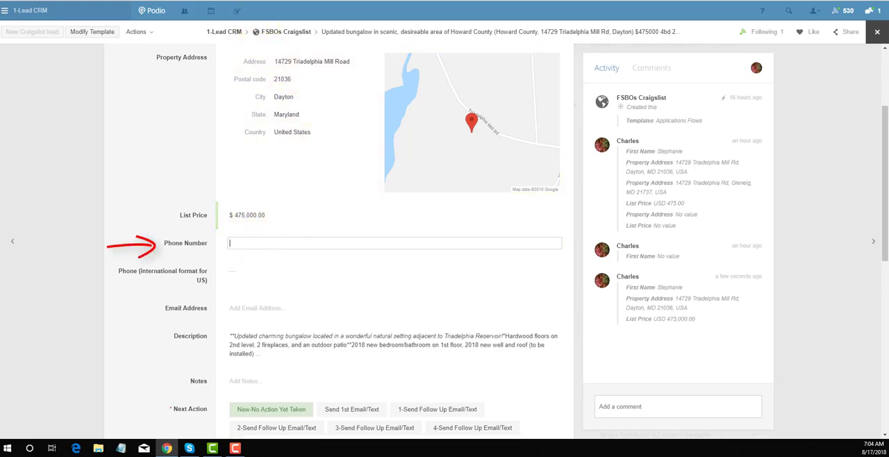
key(ctrl+Tab)
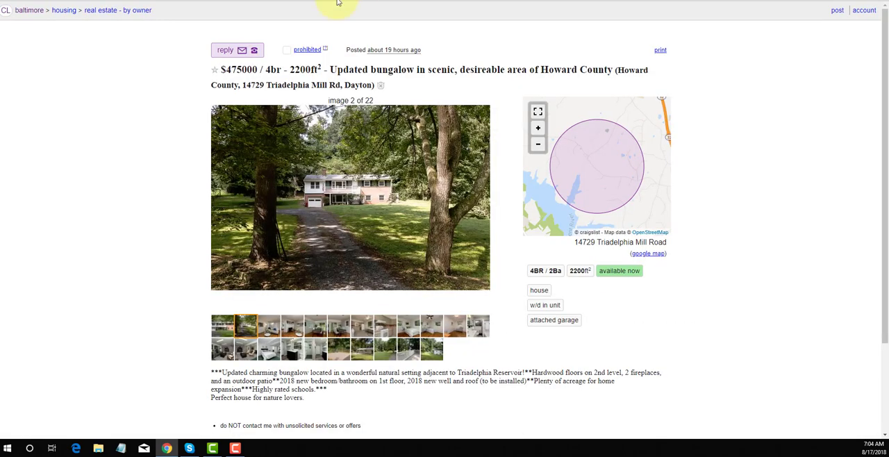
click(234, 50)
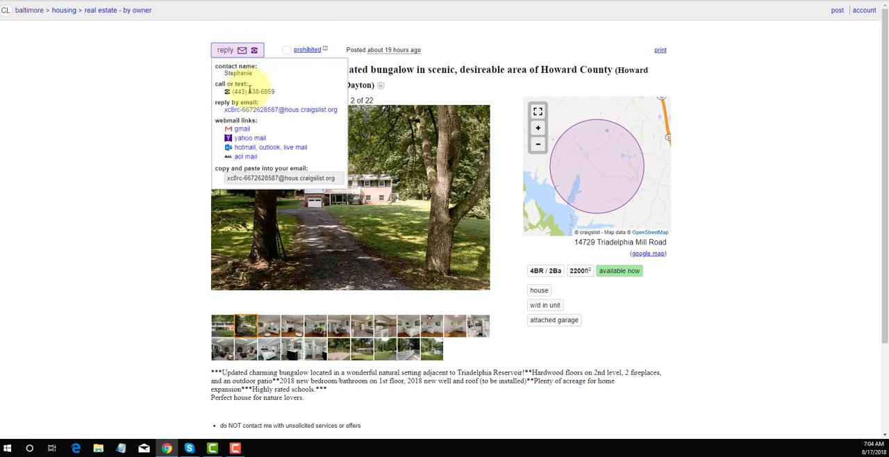
drag(233, 92, 278, 89)
key(ctrl+c)
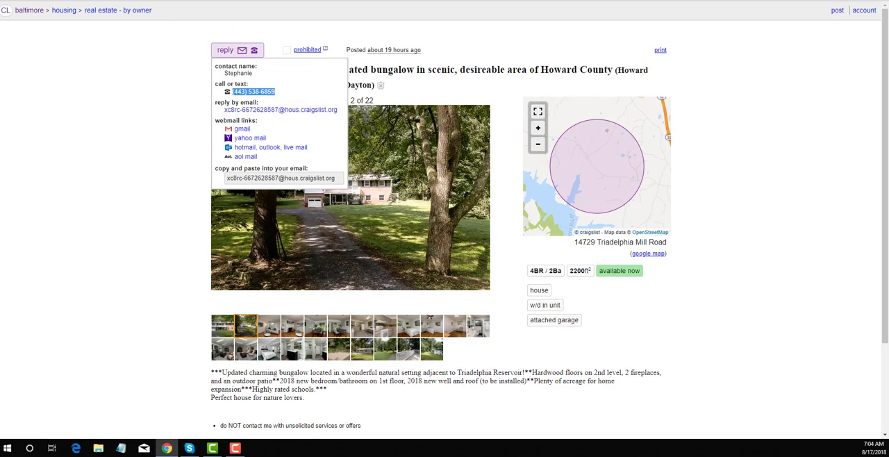
click(228, 1)
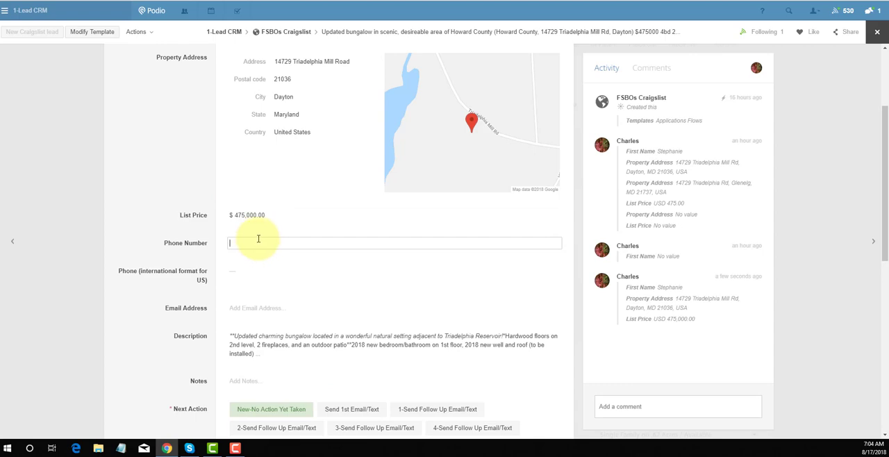
key(ctrl+v)
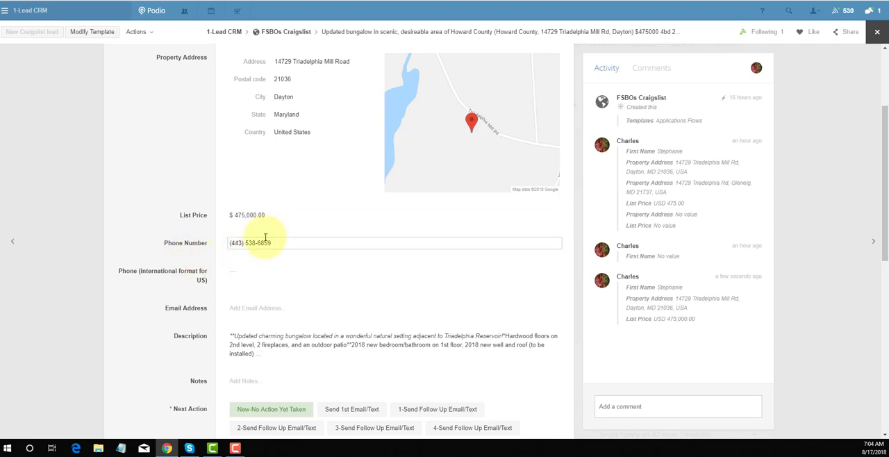
Reformat the phone number by removing the parentheses and the space, separating the area code with a dash
key(BackSpace)
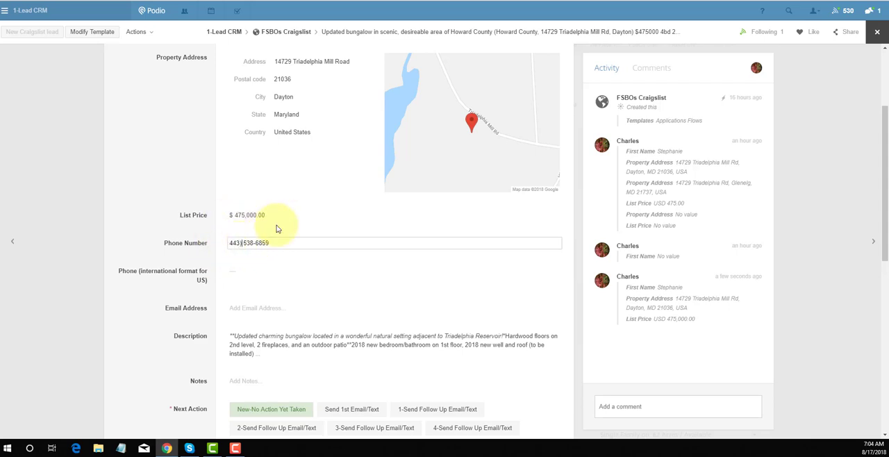
key(BackSpace)
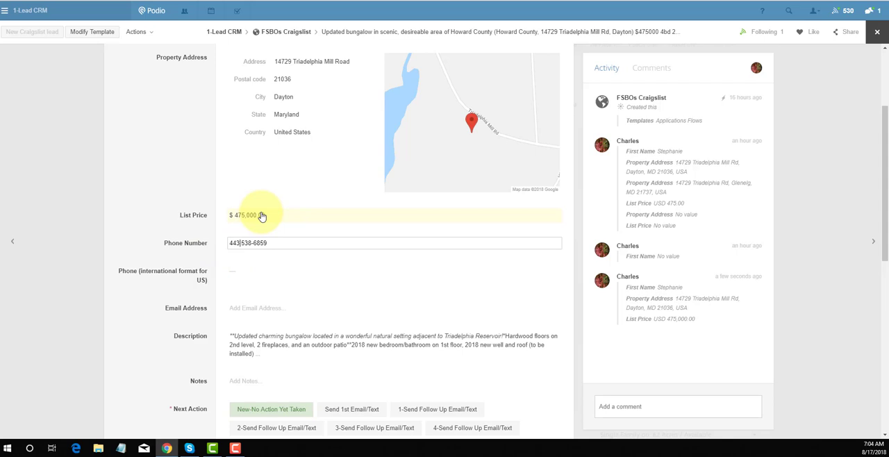
text(-)
click(243, 242)
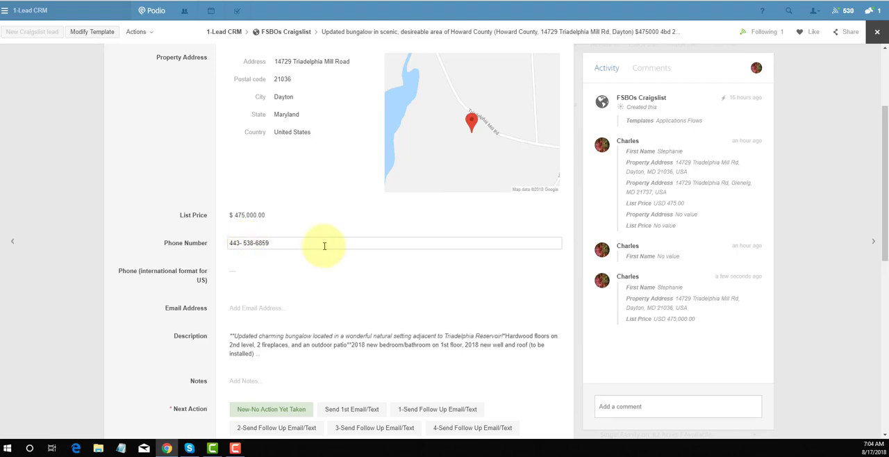
key(BackSpace)
scroll(260, 275, down, 1)
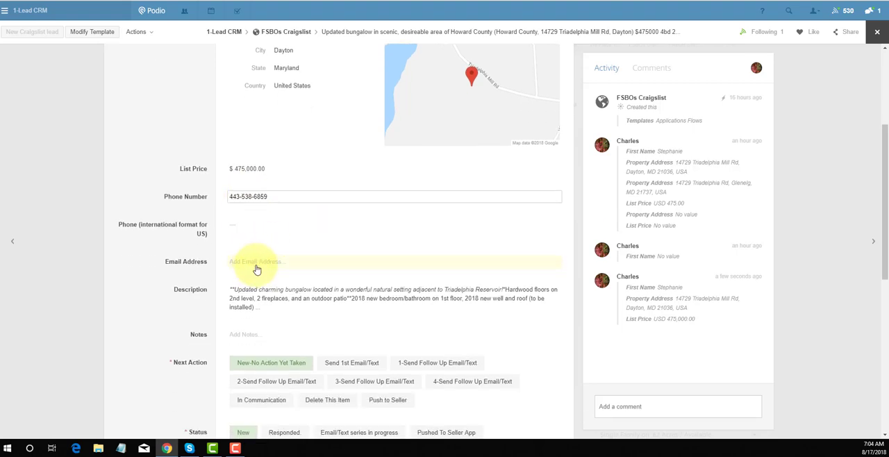
Copy the reply e-mail address from the Craigslist listing's contact details into the lead's Email Address field and save it
click(256, 269)
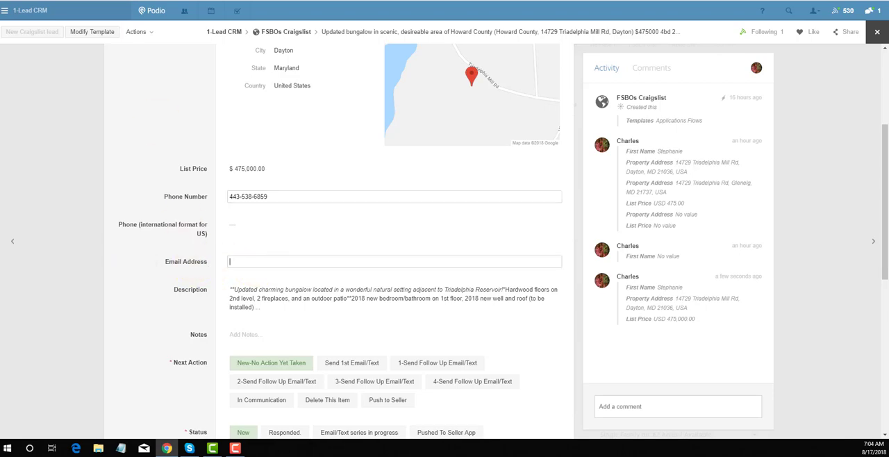
key(ctrl+Tab)
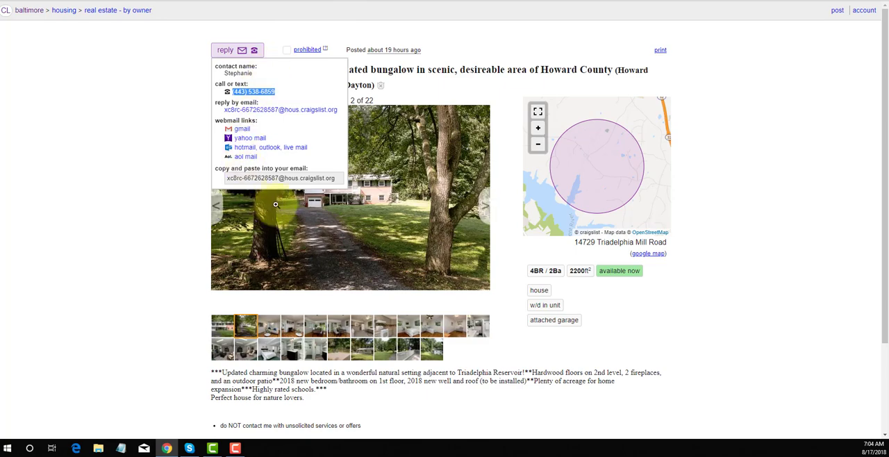
double_click(287, 178)
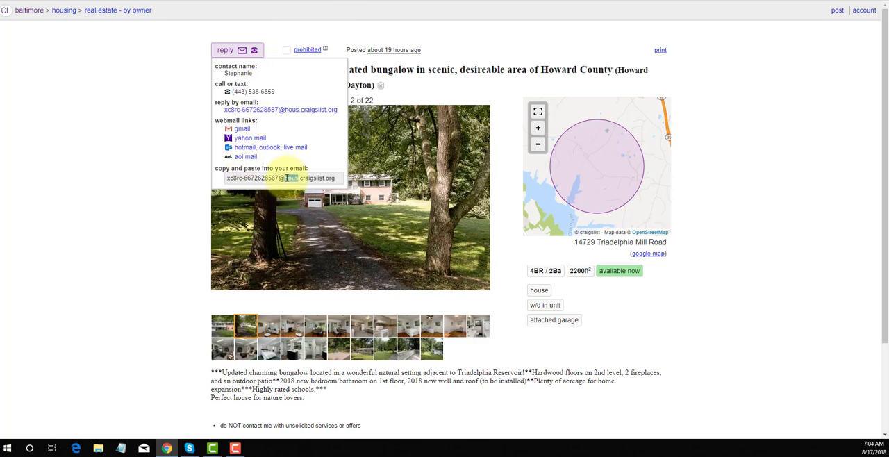
drag(339, 179, 224, 172)
key(ctrl+c)
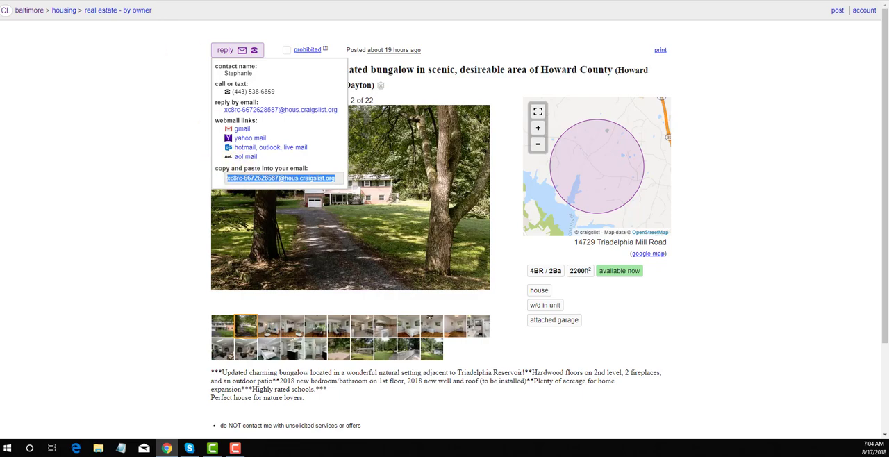
key(ctrl+Tab)
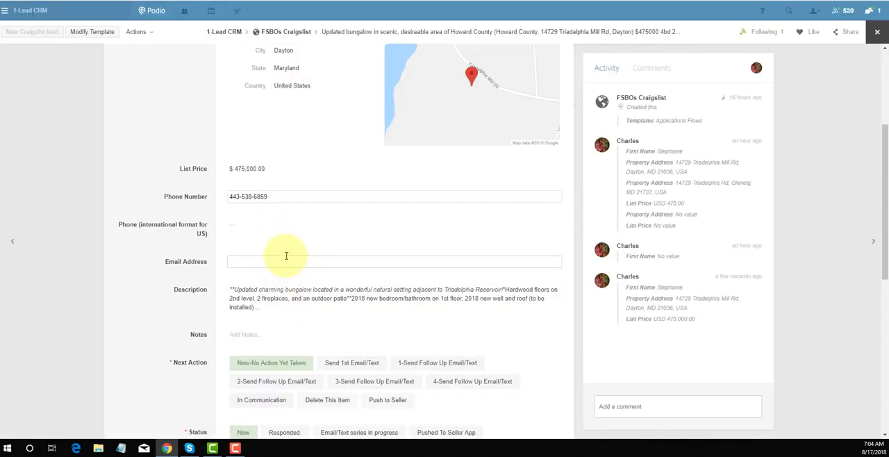
key(ctrl+v)
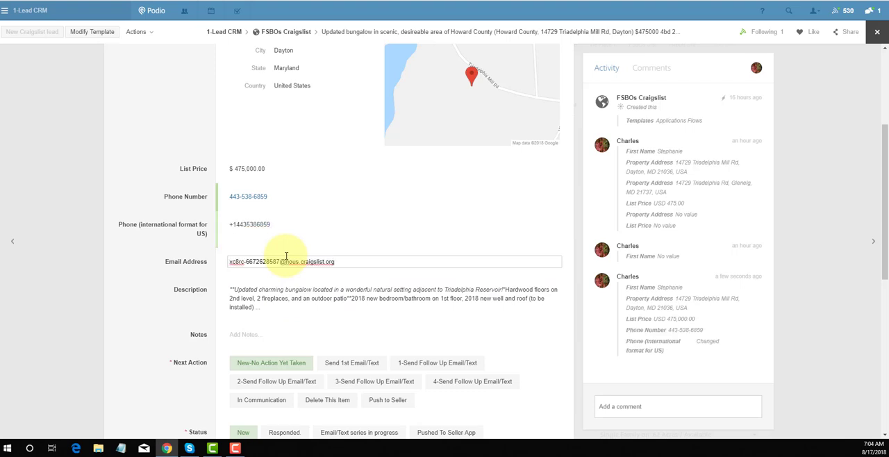
click(132, 282)
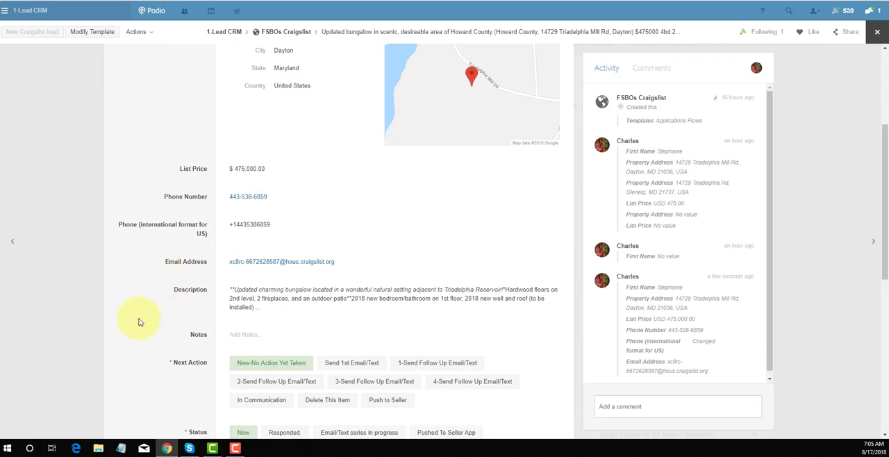
Set the lead's Next Action to Send 1st Email/Text to start the message series to the seller
scroll(139, 320, down, 2)
scroll(122, 324, down, 1)
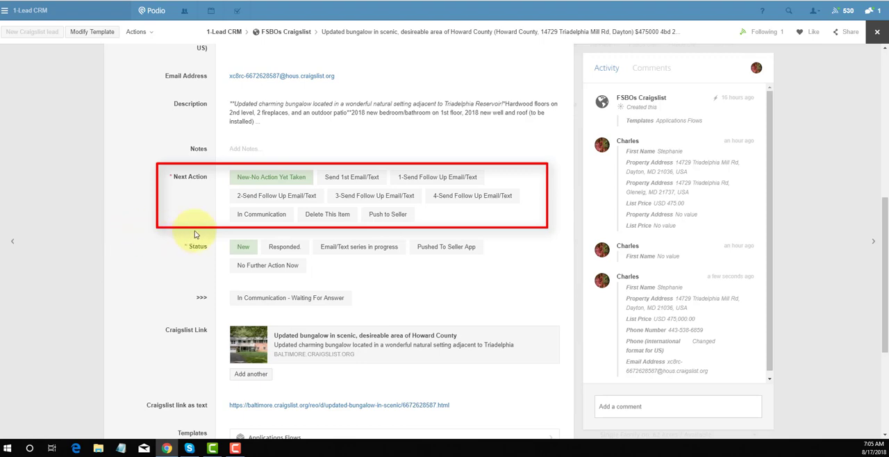
click(339, 185)
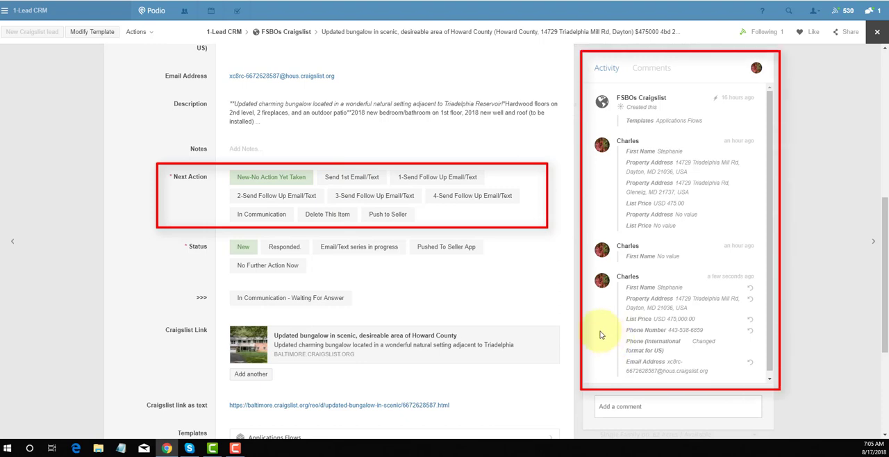
click(356, 183)
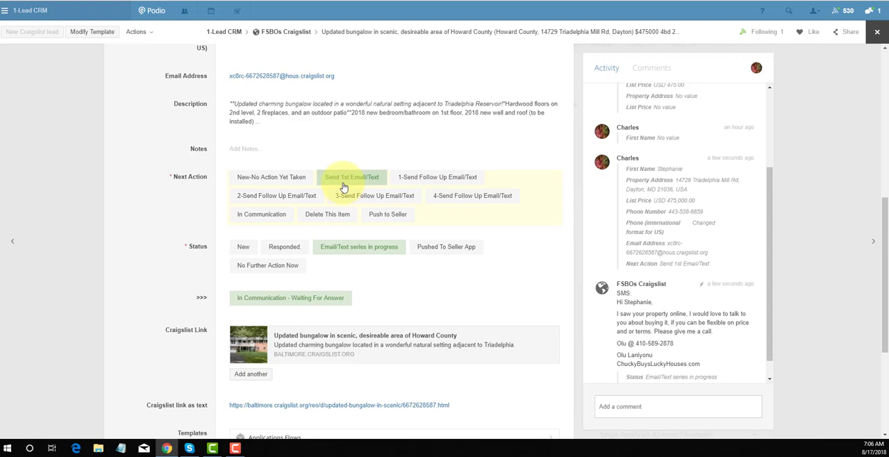
scroll(361, 222, down, 1)
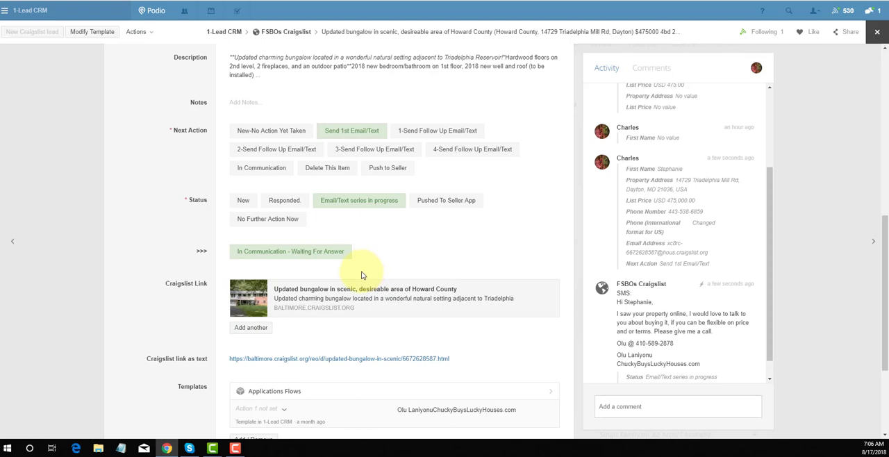
click(451, 132)
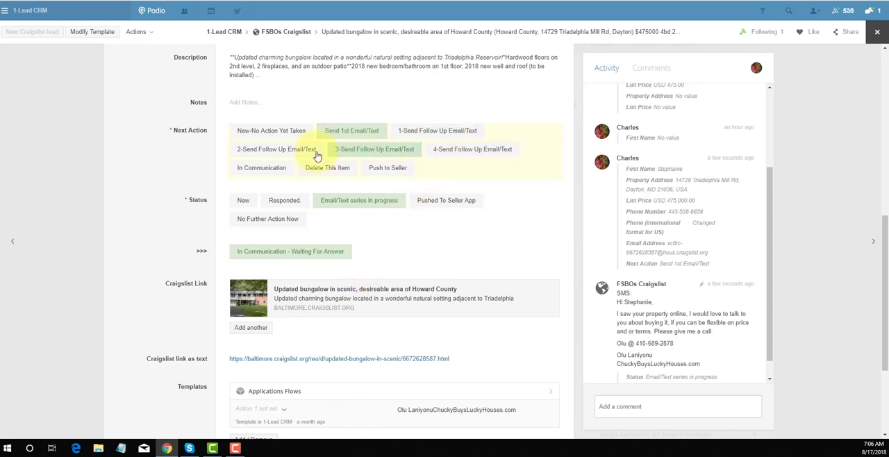
click(275, 153)
click(363, 153)
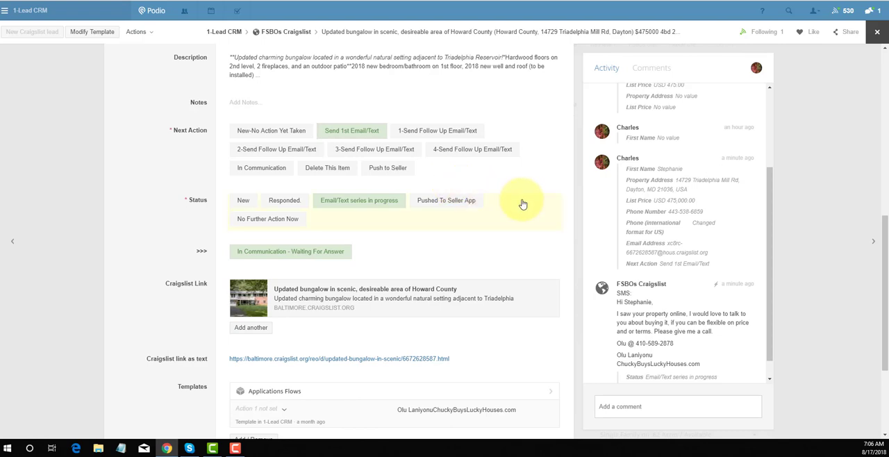
Start a comment on the lead with the prefix "SMS", and replace that prefix with "EMAIL:"
scroll(522, 243, down, 1)
click(607, 408)
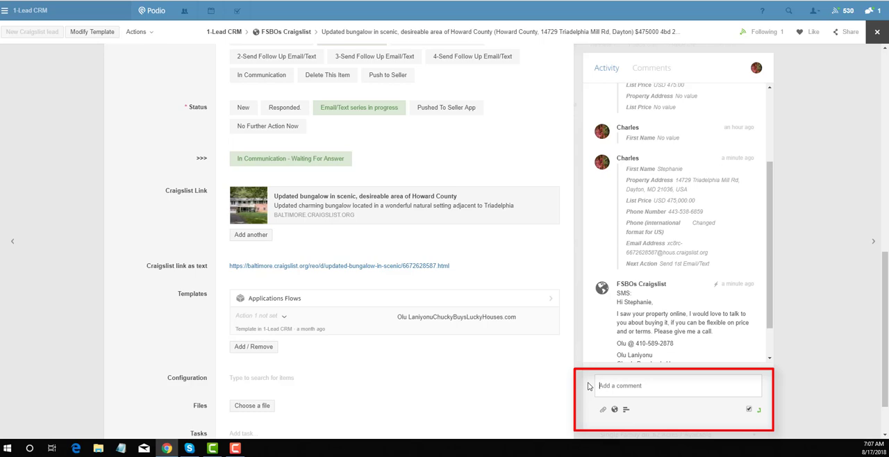
text(SMS)
key(BackSpace)
key(BackSpace)
key(BackSpace)
key(BackSpace)
text(EMAIL:)
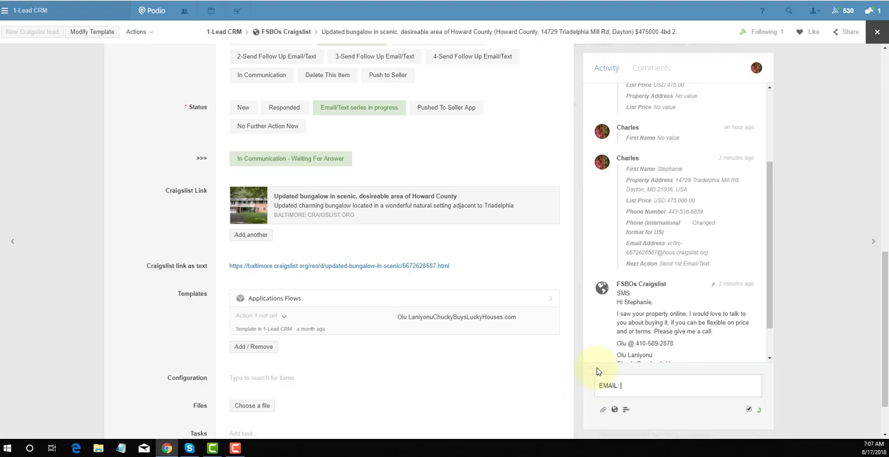
scroll(587, 290, up, 3)
scroll(518, 151, up, 2)
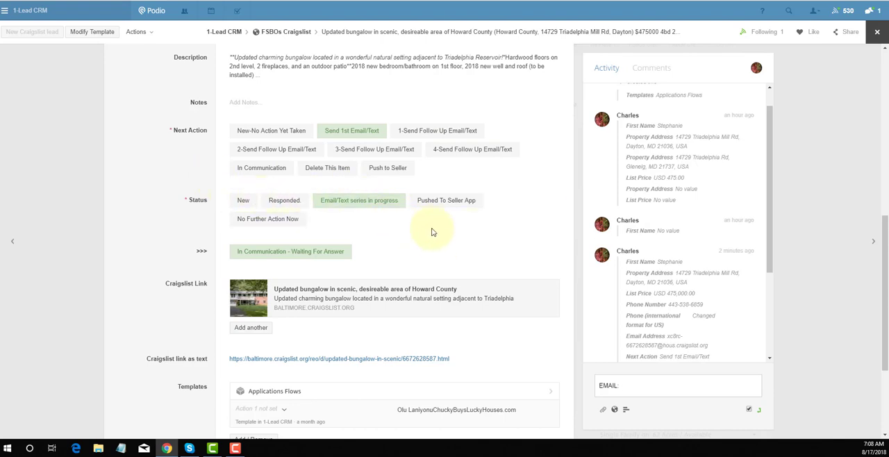
click(440, 203)
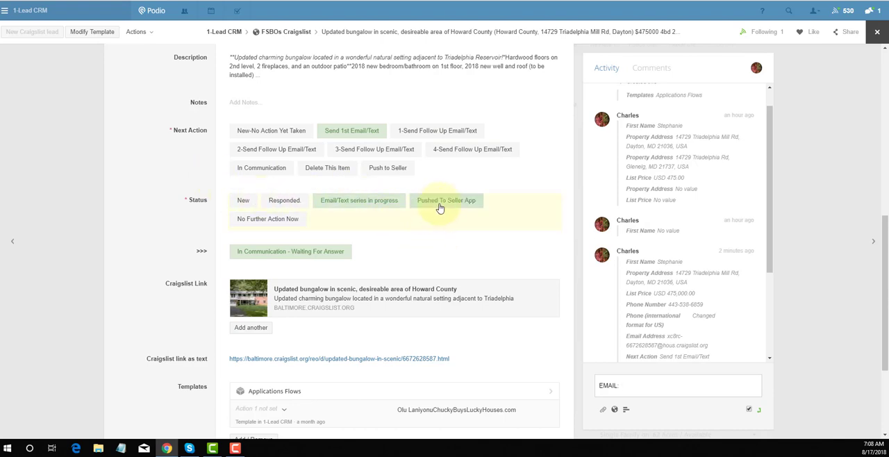
click(437, 207)
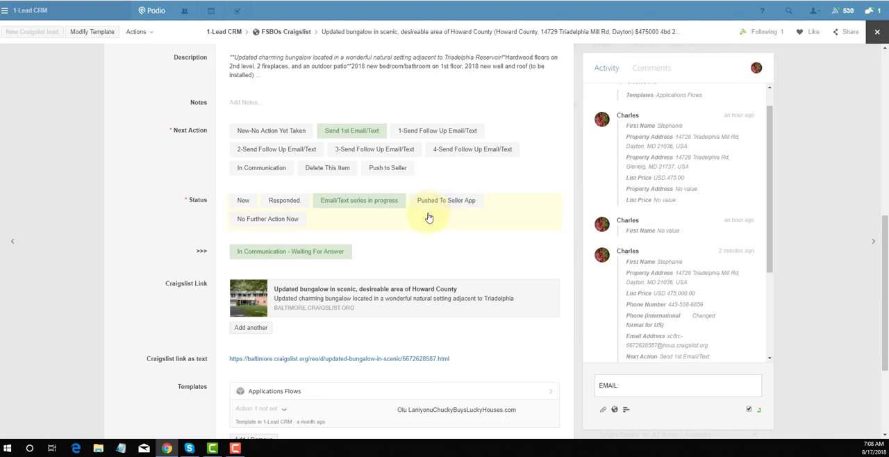